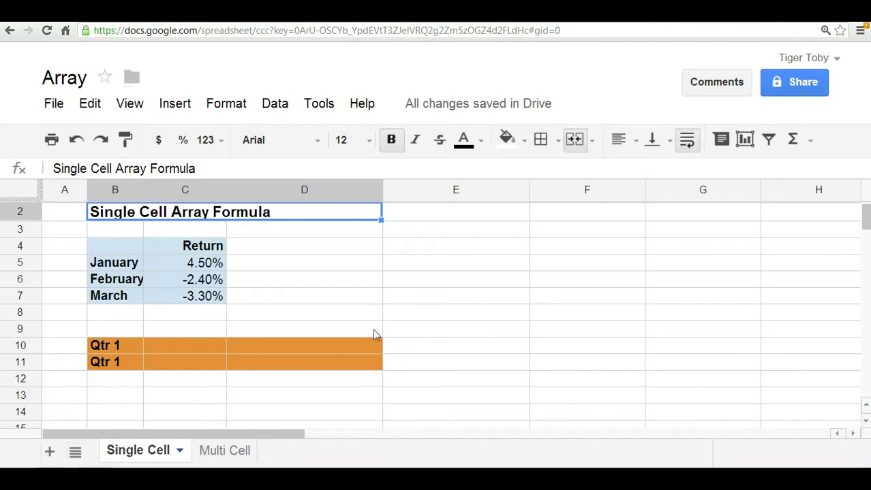
Calculate the simple first-quarter return in cell C10 with =sum(C5:C7)
click(194, 250)
click(194, 263)
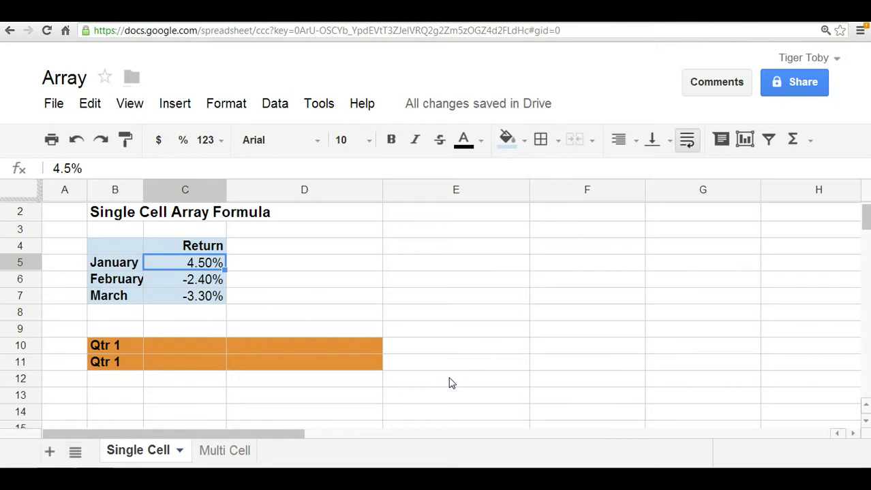
key(Down)
key(Down)
key(Down)
key(Down)
key(Down)
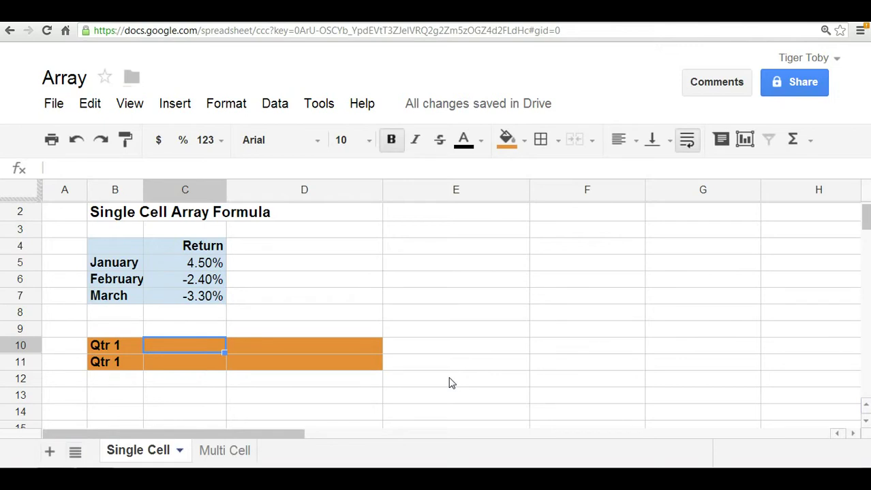
text(=)
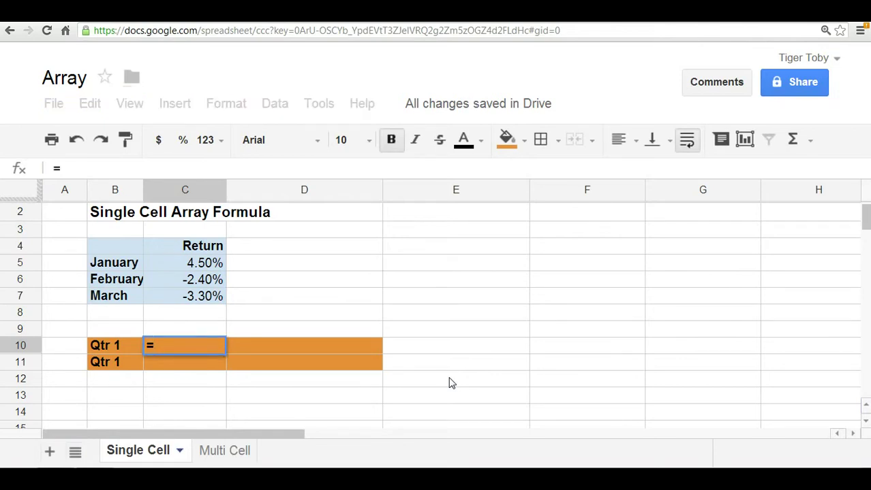
text(sum()
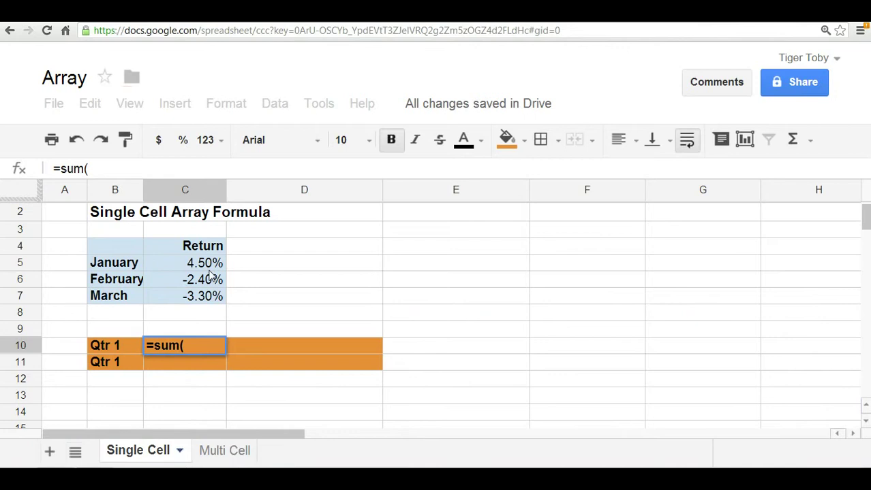
drag(208, 269, 203, 298)
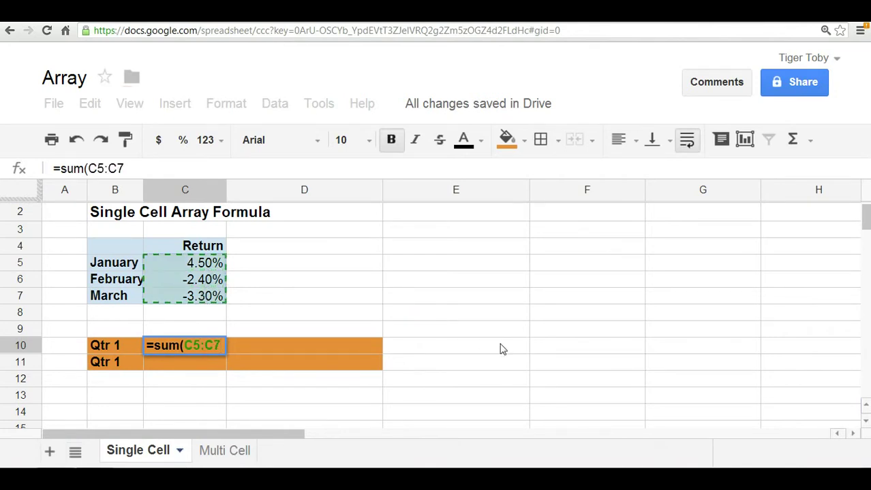
text())
key(Return)
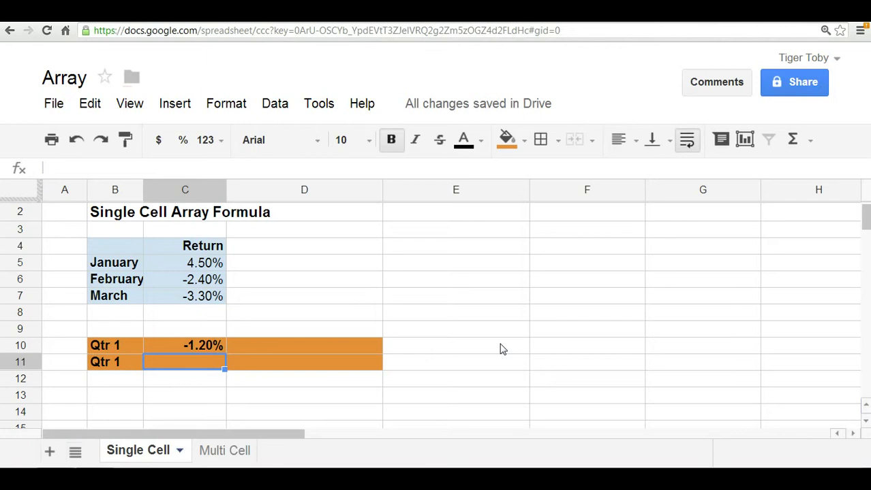
Enter the note "ignores compounding!" in cell D10 beside the simple quarterly return
key(Up)
key(Right)
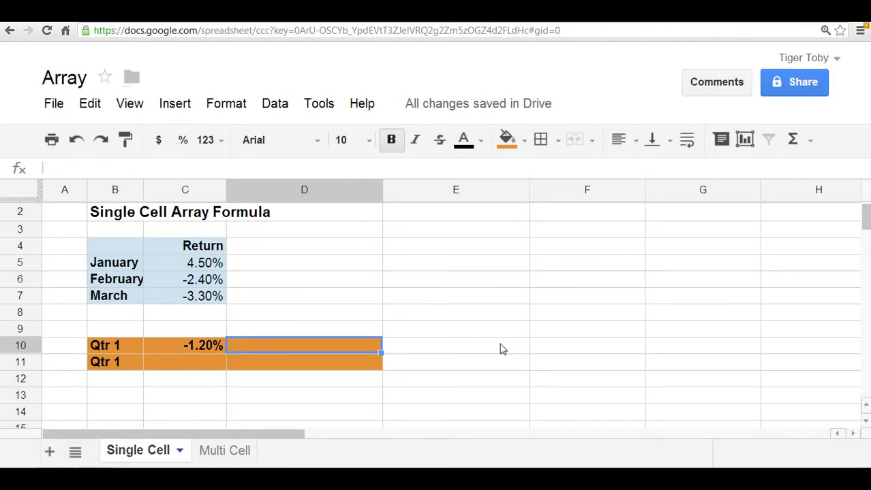
text(ignores )
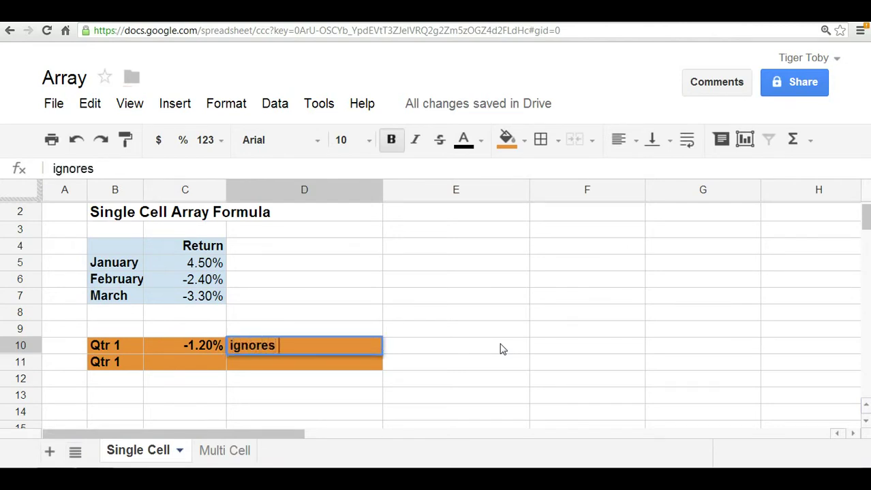
text(compoud)
key(BackSpace)
text(nding!)
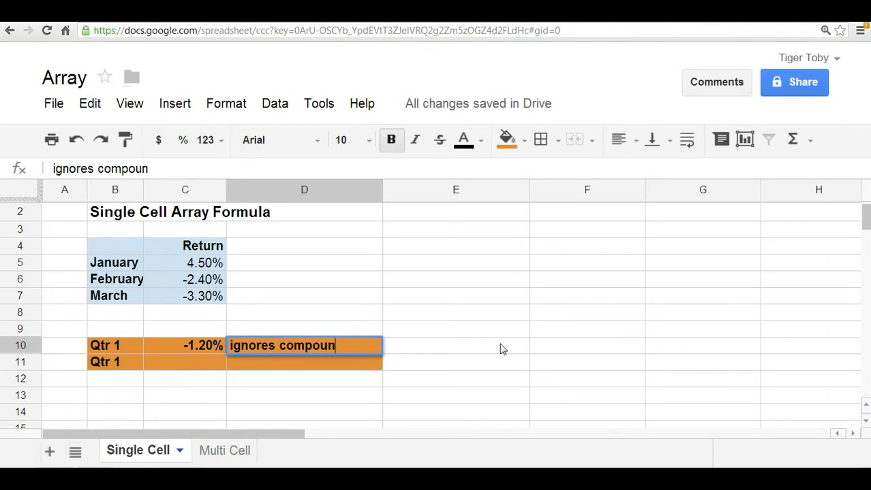
key(Return)
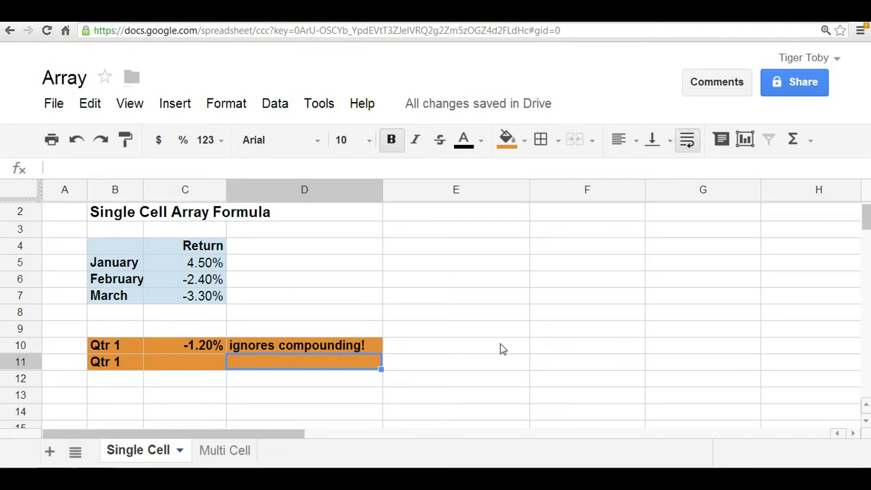
Enter the formula =1+C5 in cell D5 to calculate January's growth factor
key(Up)
key(Up)
key(Up)
key(Up)
key(Up)
key(Up)
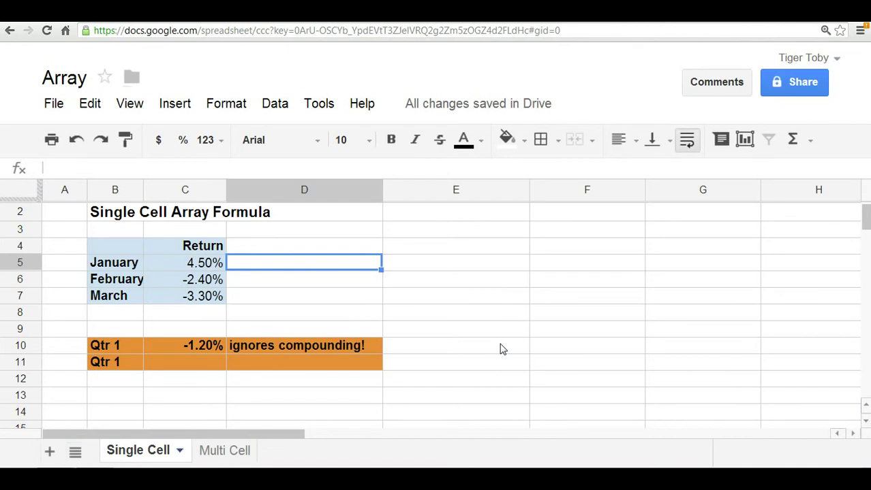
text(=)
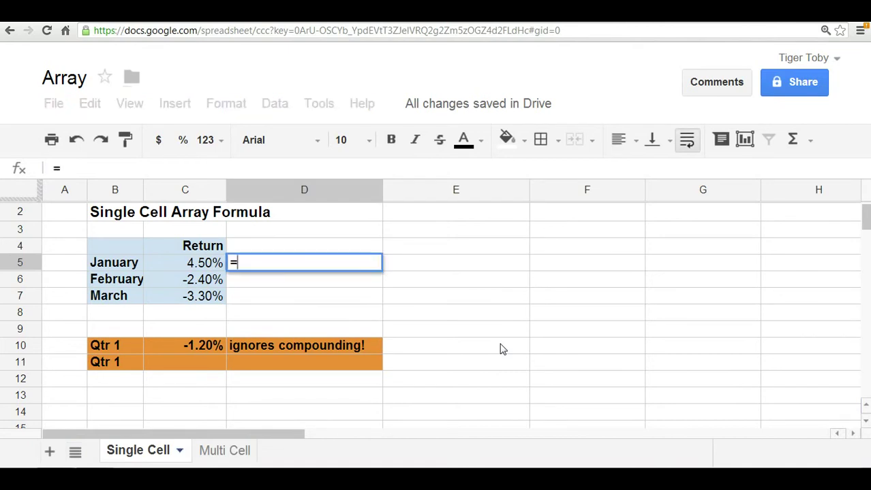
text(1+)
key(Left)
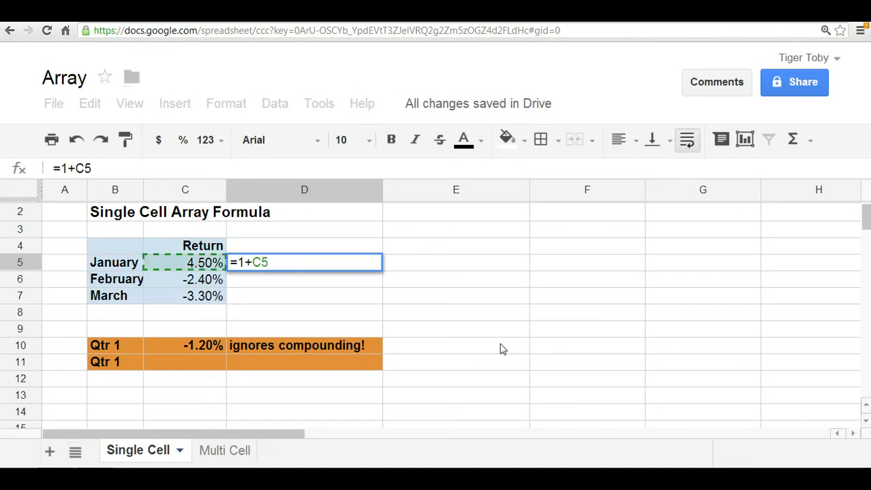
key(Return)
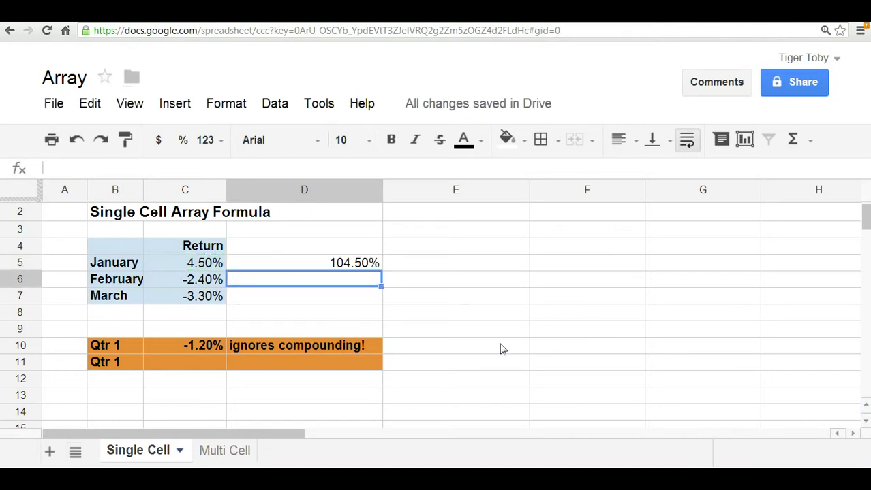
Copy the January growth-factor formula from D5 into D6:D7 for February and March
key(Up)
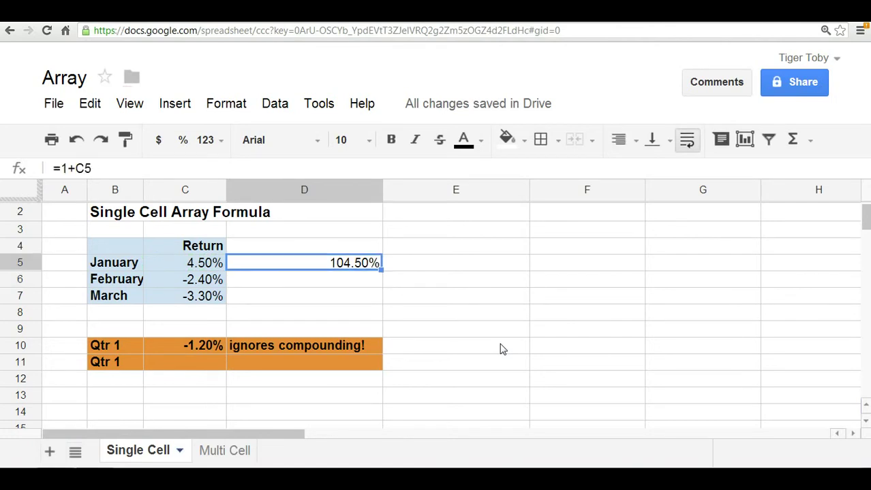
key(ctrl+c)
key(Down)
key(shift+Down)
key(ctrl+v)
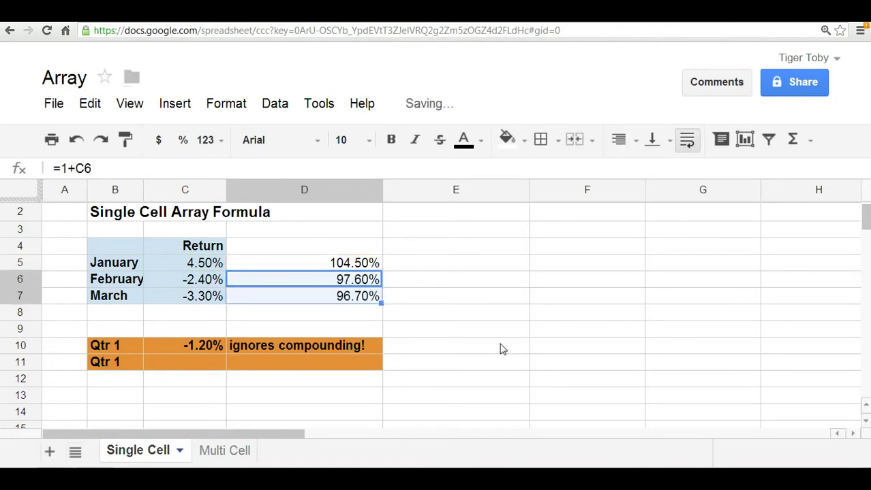
Calculate the compounded quarterly return in cell D8 with =D5*D6*D7-1
key(Up)
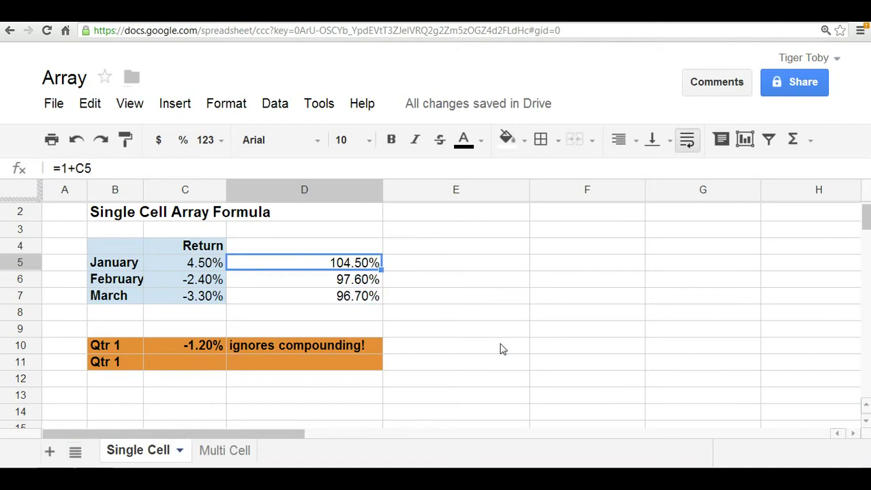
key(Down)
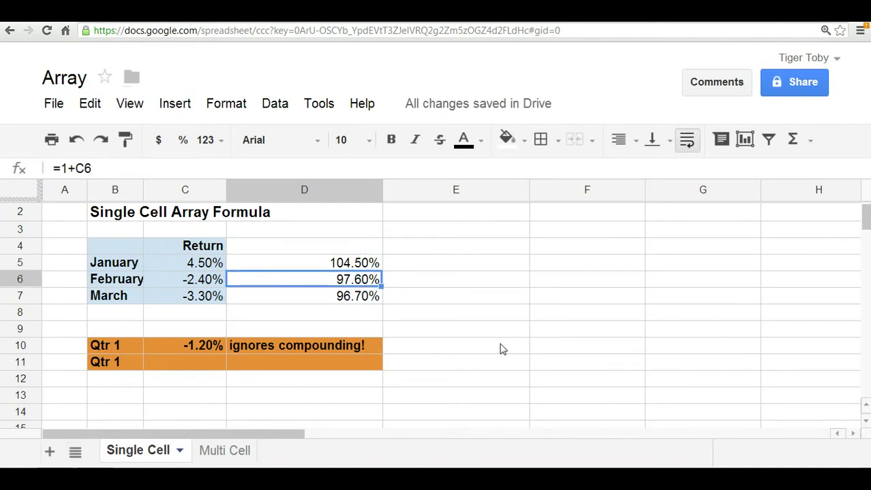
key(Down)
key(Down)
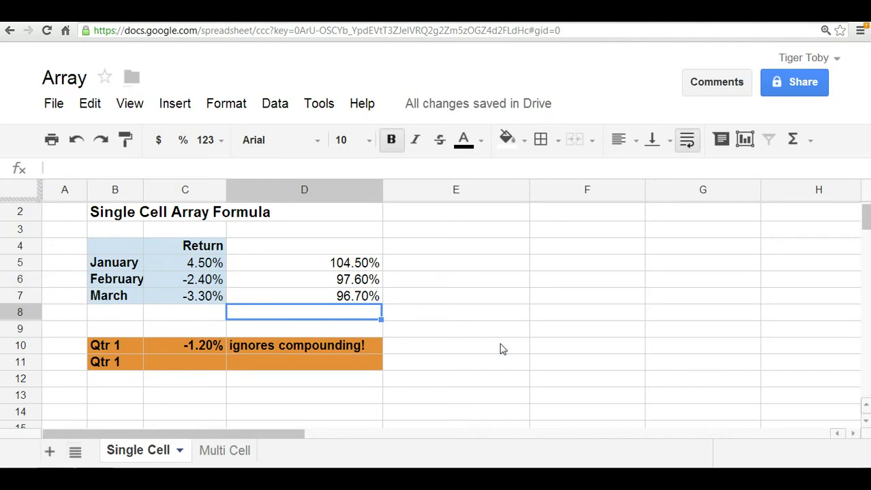
text(=)
key(Up)
key(Up)
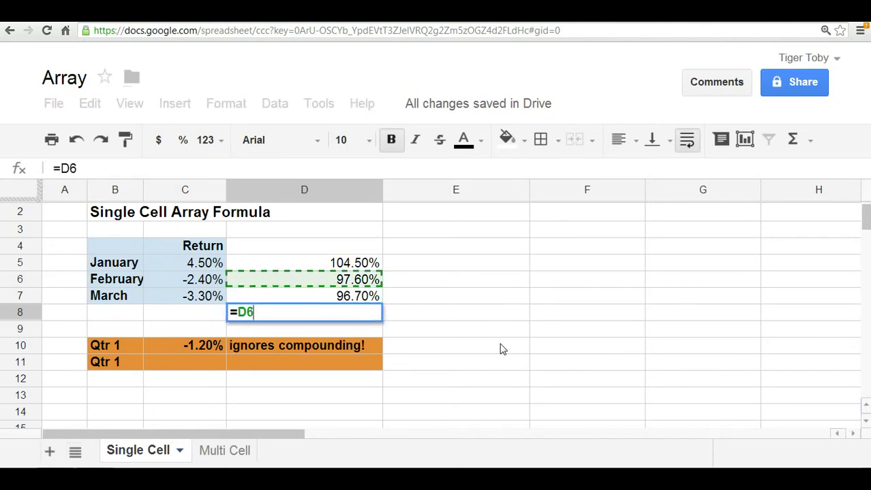
key(Up)
text(*)
key(Up)
key(Up)
key(Up)
key(Up)
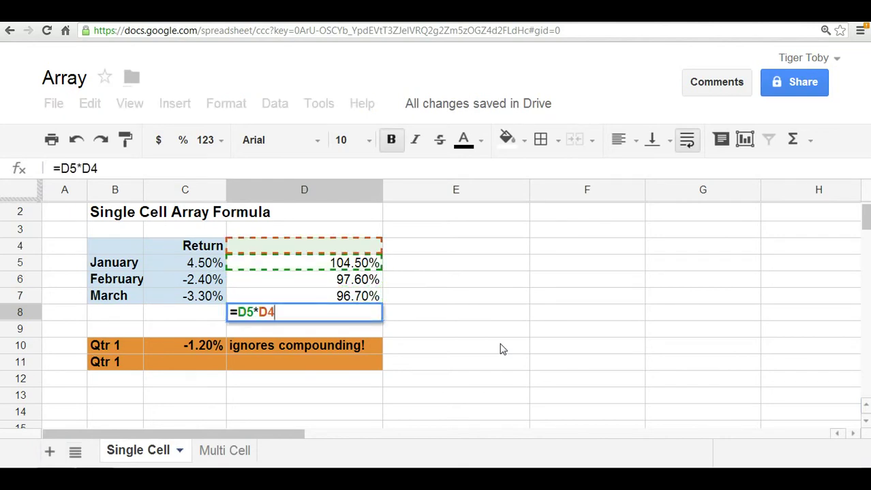
key(Down)
key(Down)
text(*)
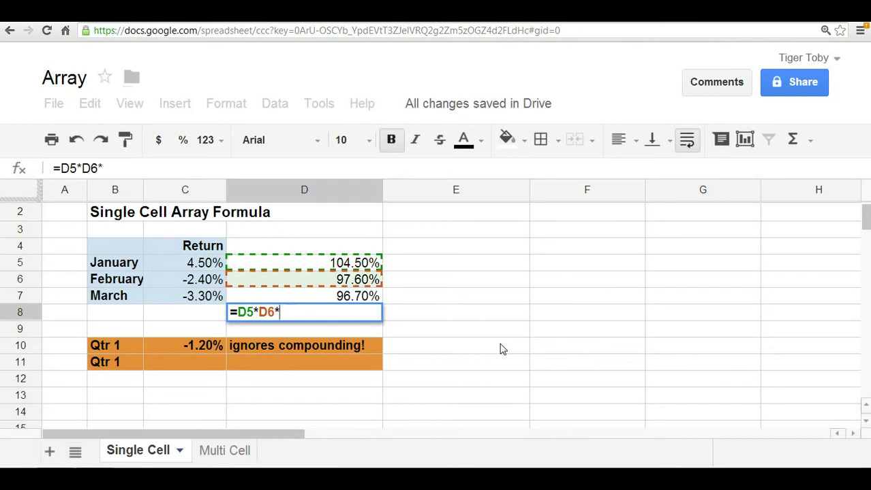
key(Up)
key(Up)
key(Up)
key(Down)
key(Down)
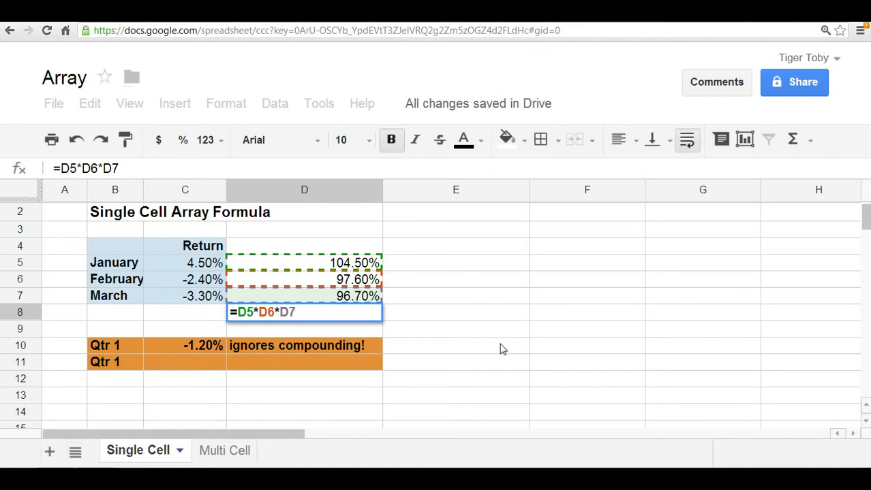
text(-1)
key(Return)
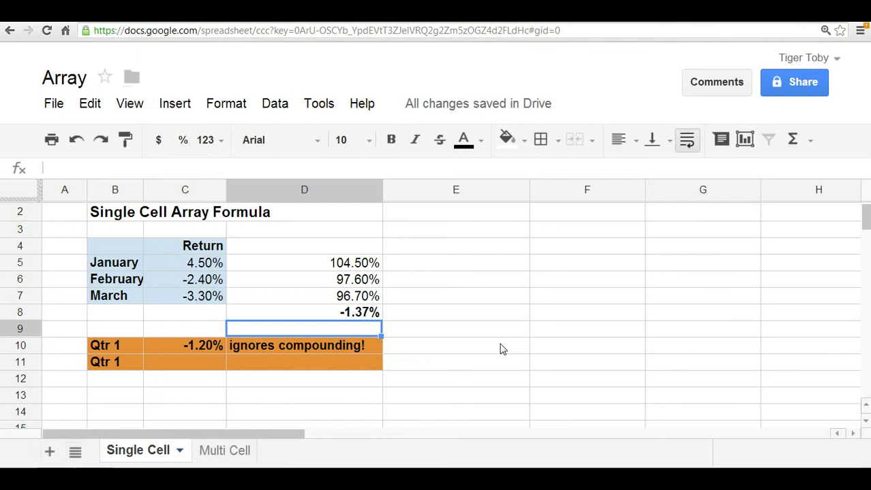
Calculate the compounded first-quarter return in cell C11 with the single-cell array formula =arrayformula(product(1+C5:C7)-1)
click(194, 349)
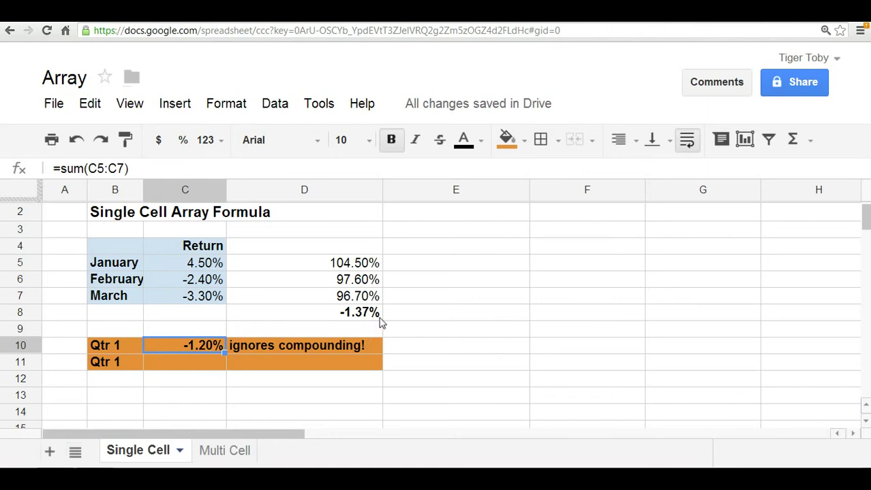
click(326, 314)
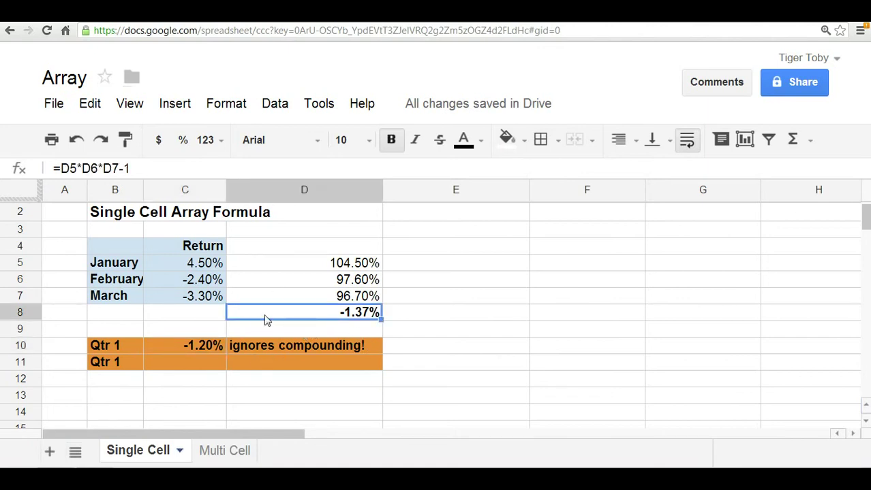
click(203, 365)
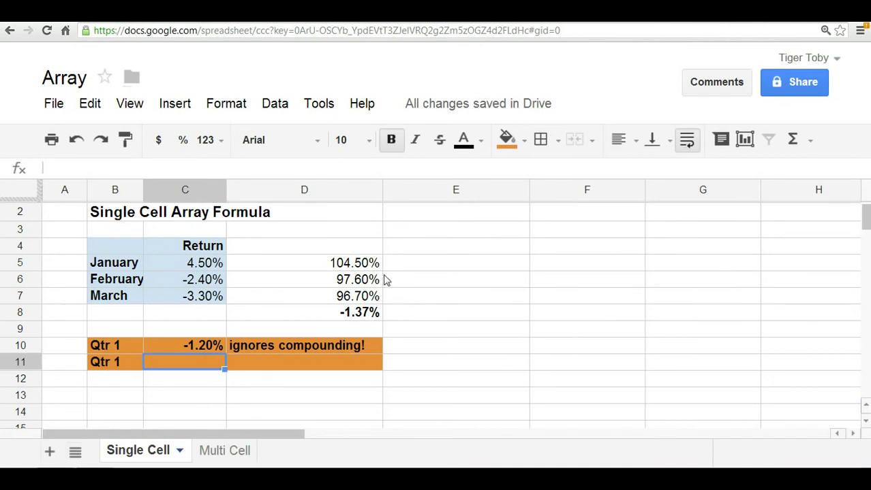
text(=)
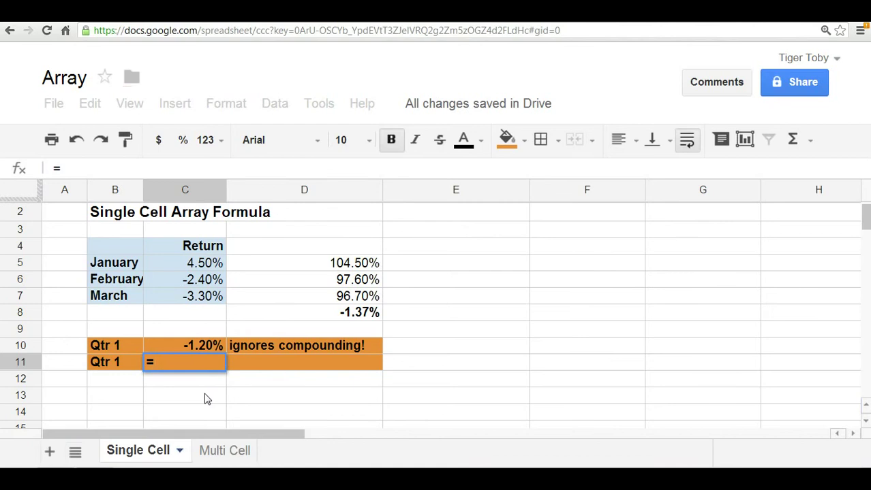
text(arrayformula()
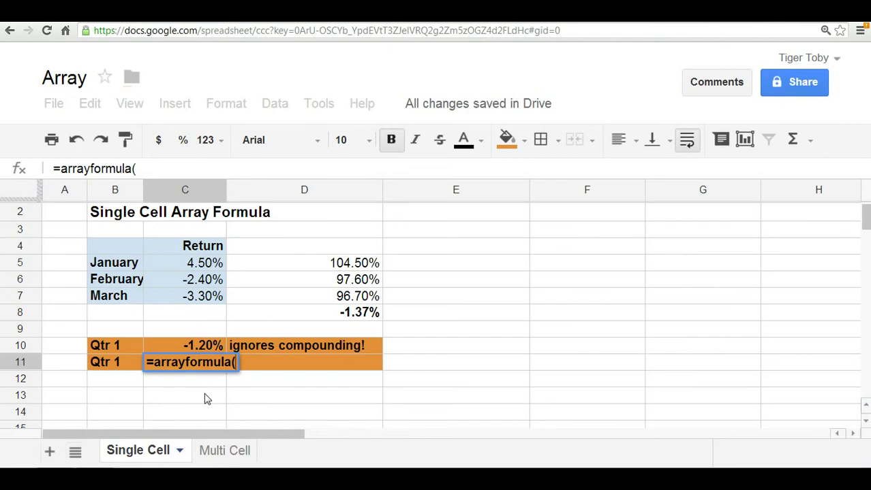
text(product)
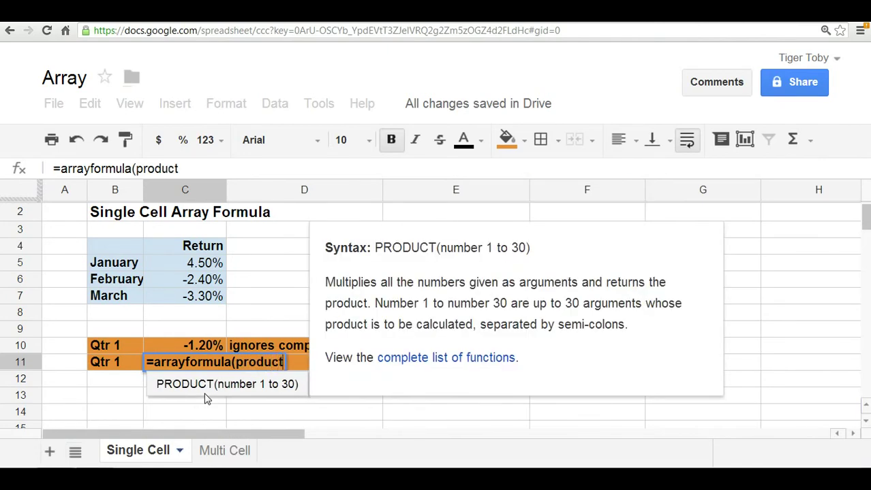
text((1+)
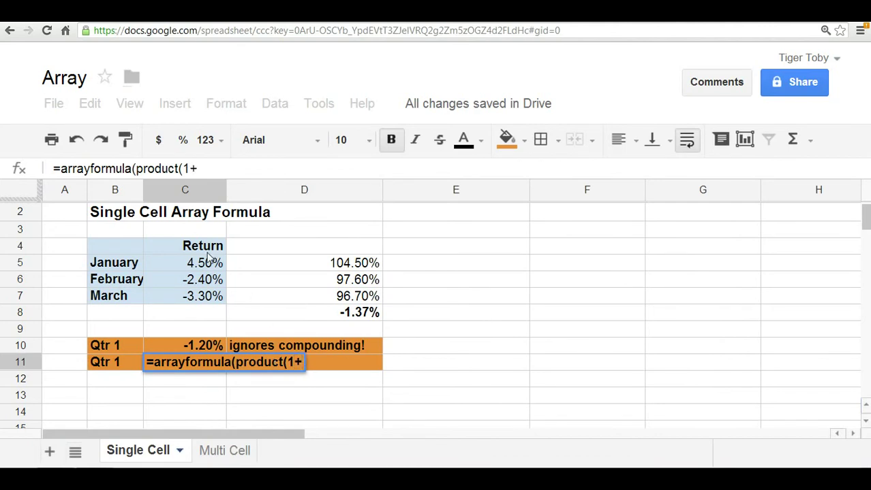
drag(207, 266, 214, 301)
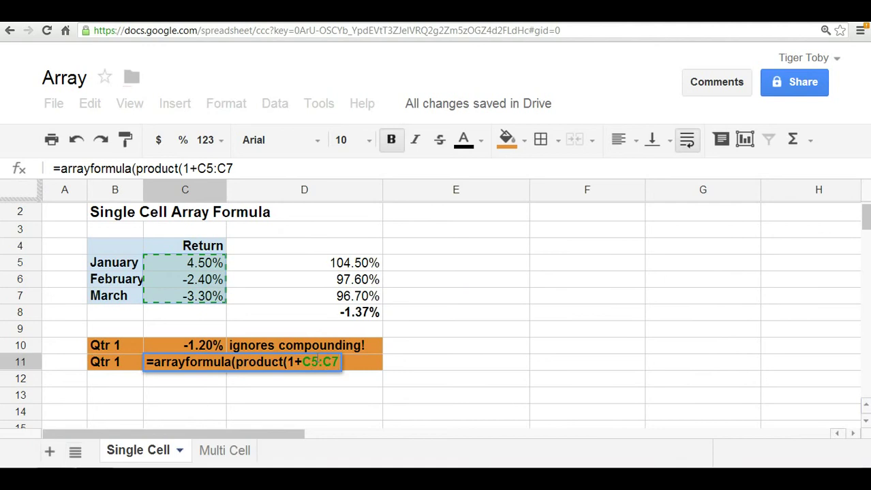
text())
text(-1)
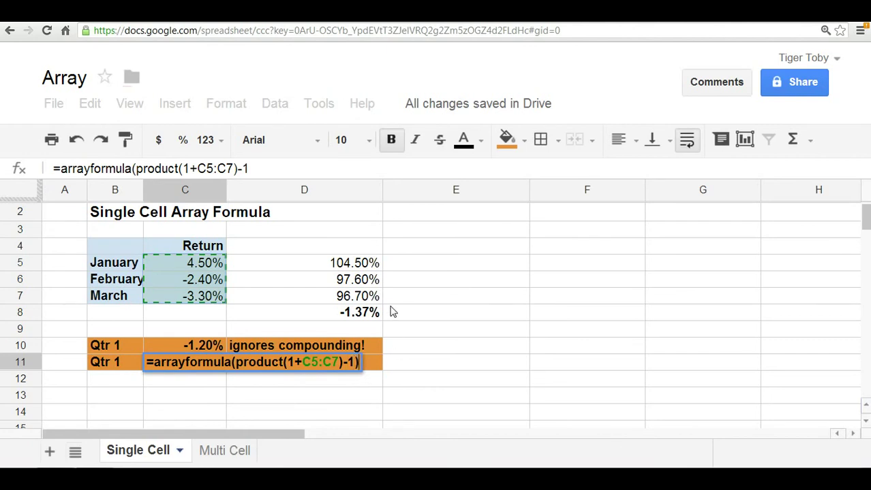
key(Return)
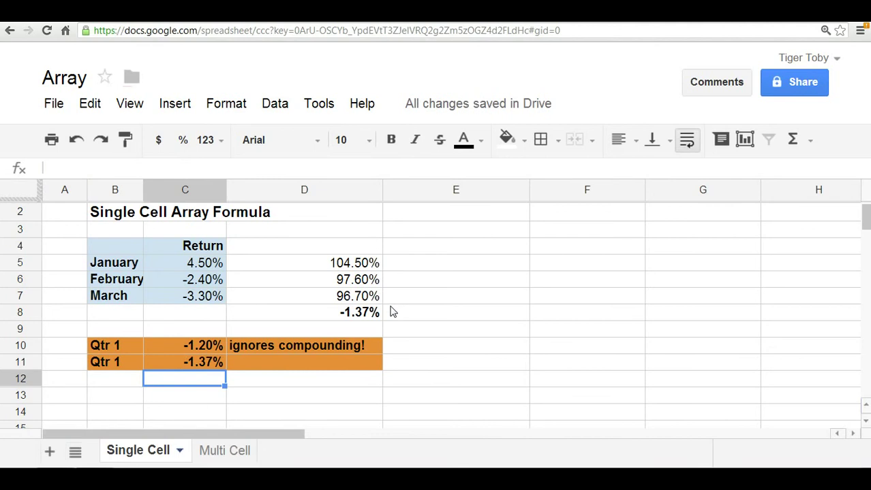
key(Up)
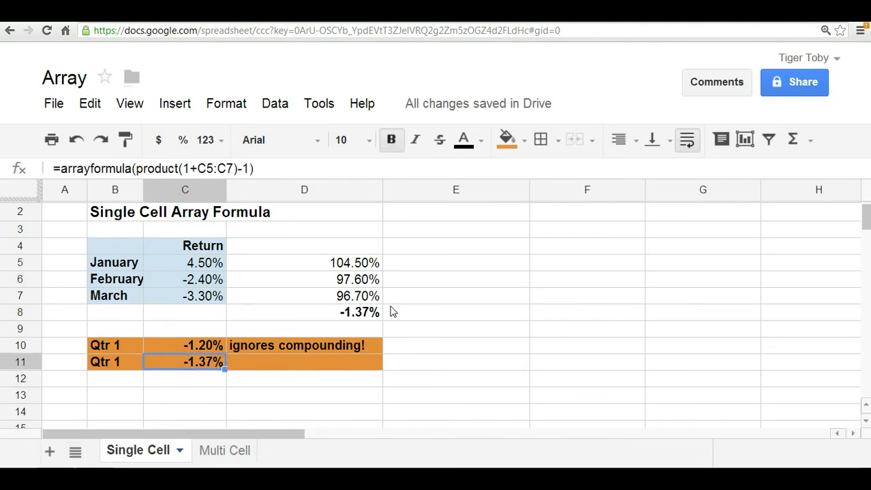
Examine the array formula in cell C11 and the range it references without changing it
key(F2)
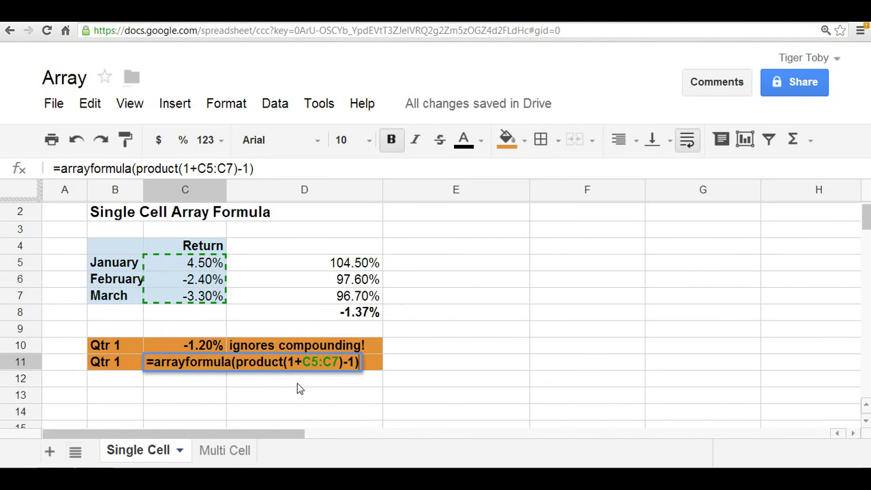
key(Return)
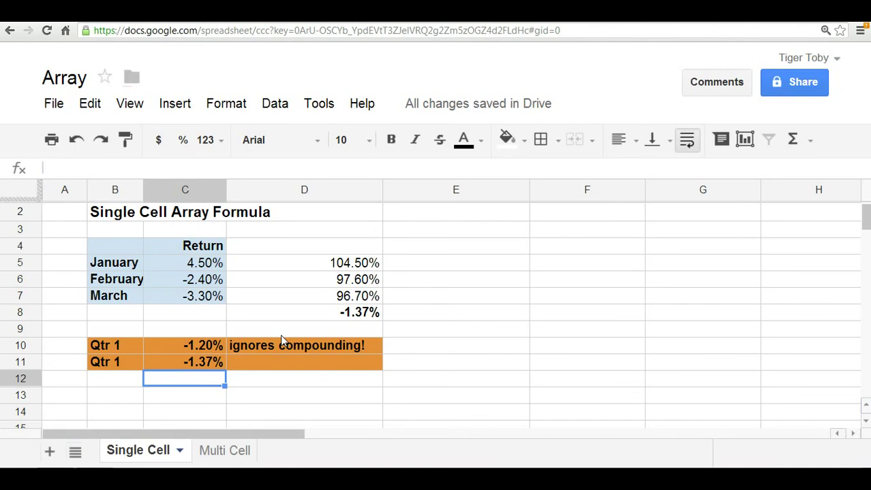
key(Up)
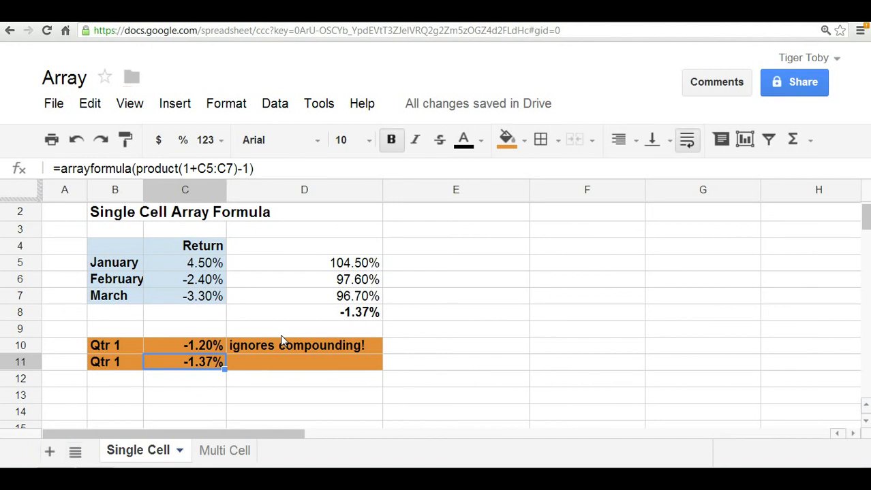
Remove the arrayformula function name from the formula in C11 and commit =(product(1+C5:C7)-1) as an array formula
key(F2)
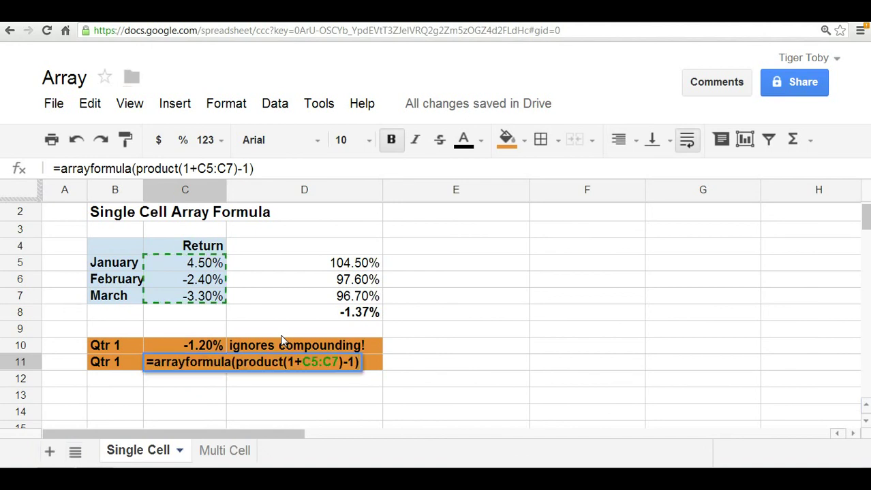
click(228, 362)
key(shift+Left)
key(shift+Left)
key(shift+Left)
key(shift+Left)
key(shift+Left)
key(shift+Left)
key(shift+Left)
key(shift+Left)
key(shift+Left)
key(shift+Left)
key(shift+Left)
key(shift+Left)
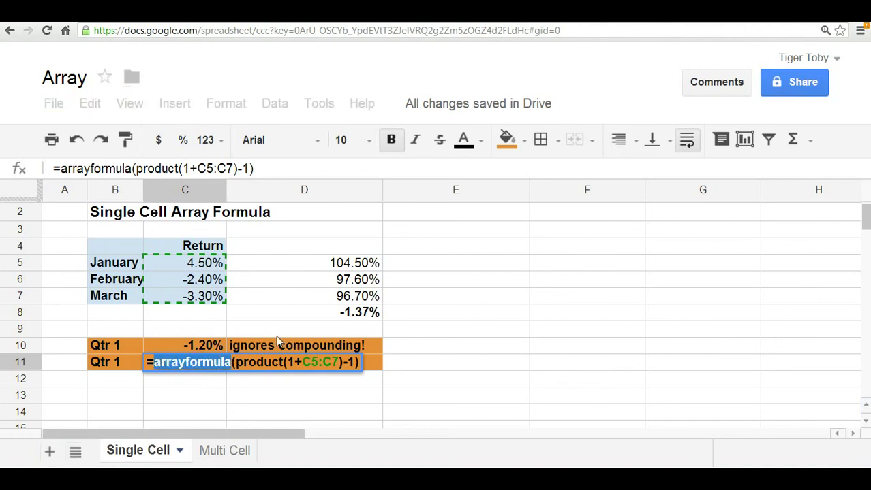
key(BackSpace)
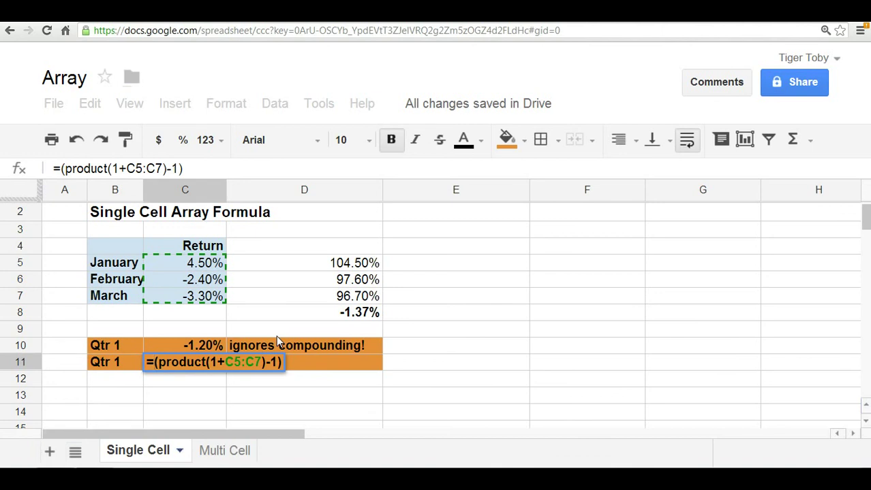
key(ctrl+shift+Return)
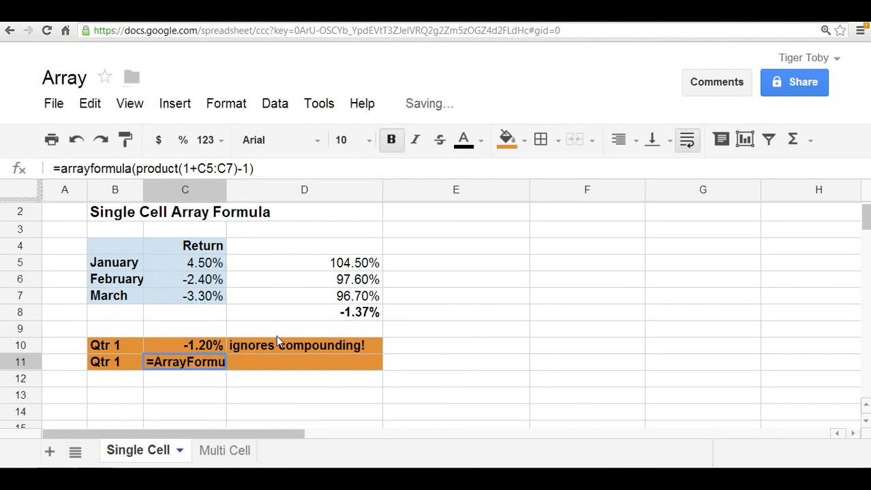